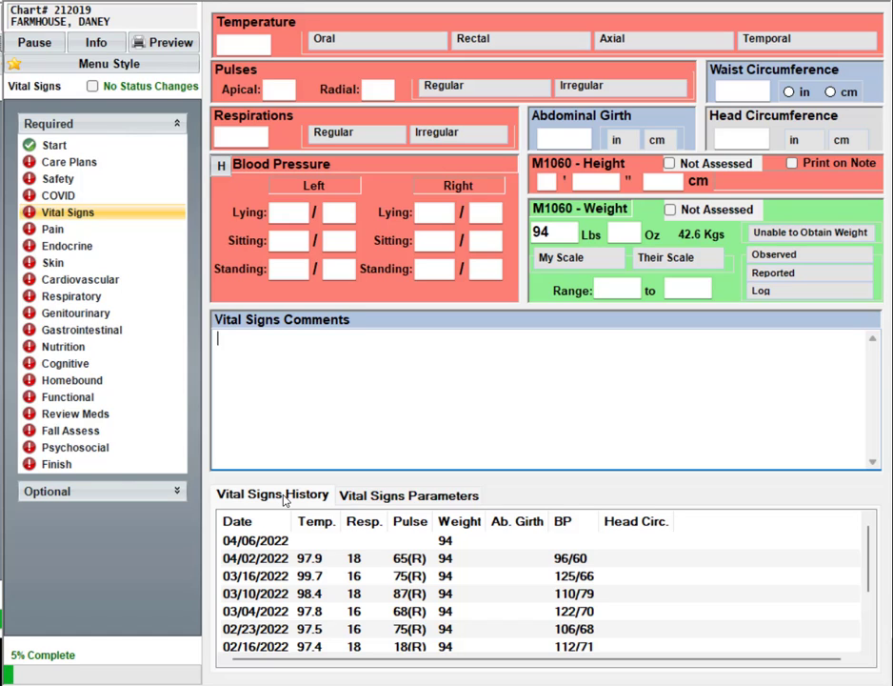
Start a doctor's order of the type Parameters for notifying MD for the patient
{"action": "left_click", "coordinate": [352, 501]}
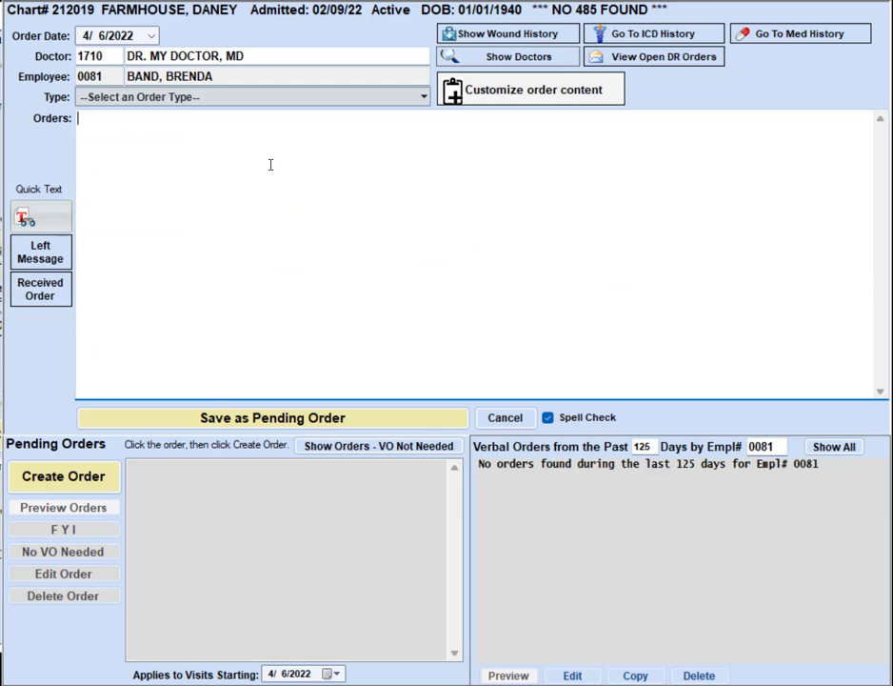
{"action": "left_click", "coordinate": [423, 99]}
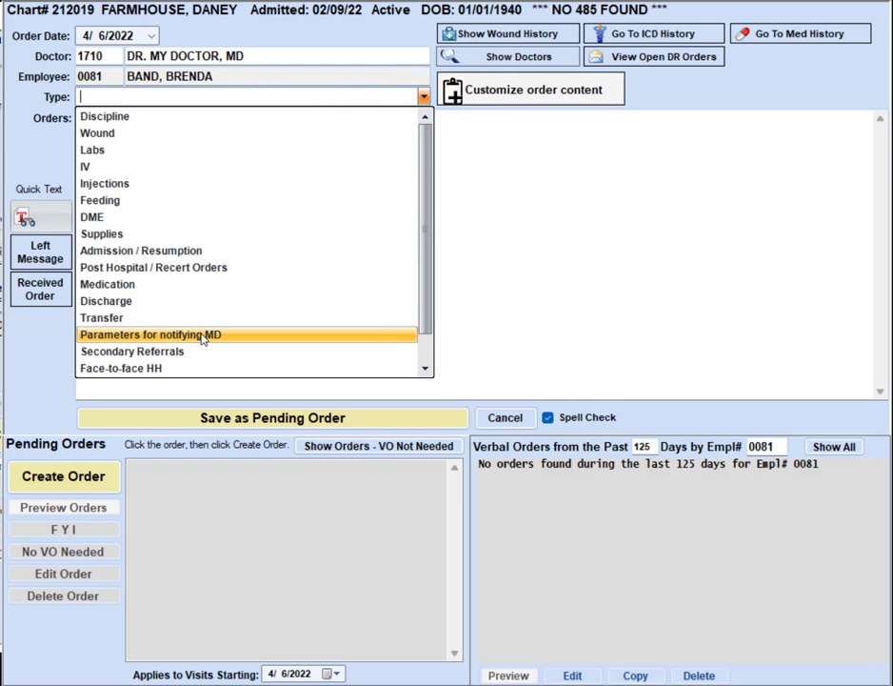
{"action": "left_click", "coordinate": [201, 336]}
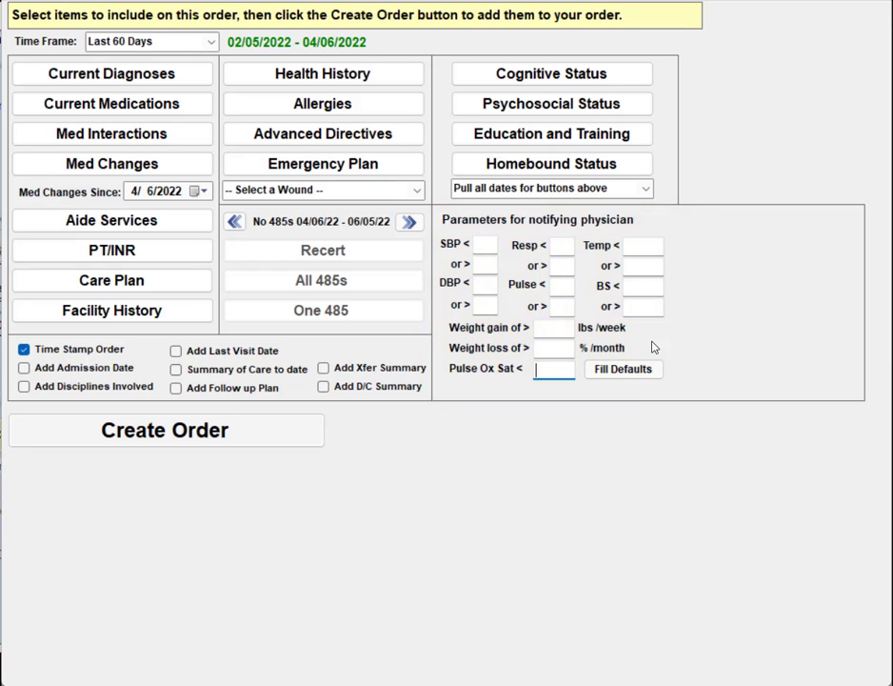
Fill in the default physician notification parameters, change the lower blood sugar limit to 65, and create the order text
{"action": "left_click", "coordinate": [624, 370]}
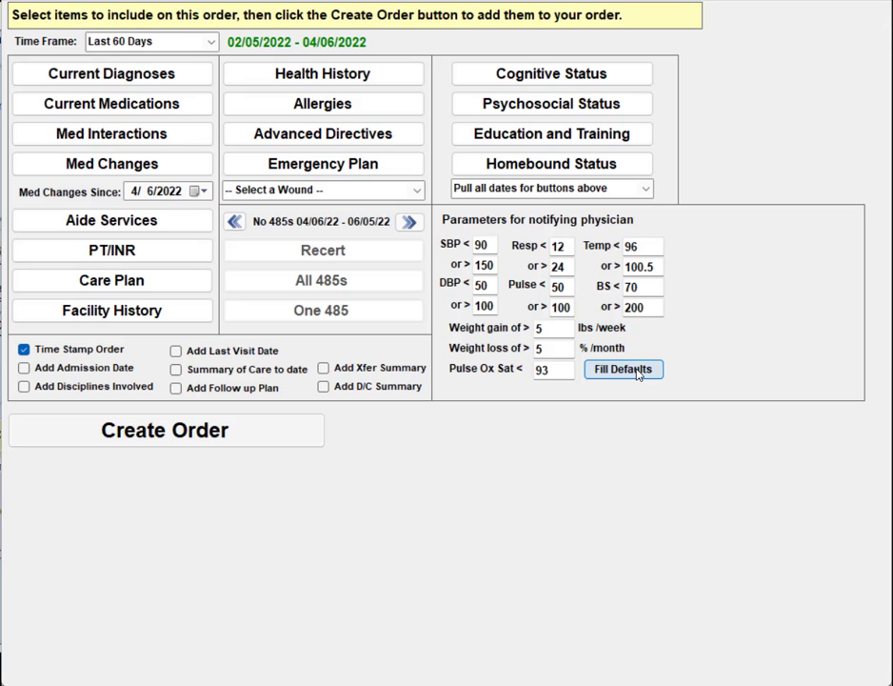
{"action": "double_click", "coordinate": [648, 286]}
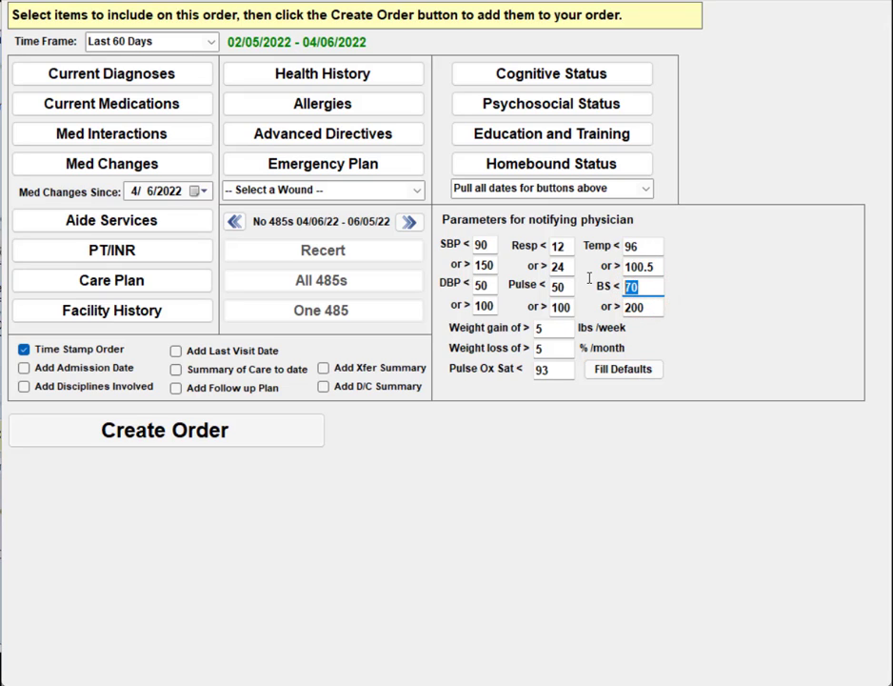
{"action": "type", "text": "65"}
{"action": "left_click", "coordinate": [252, 440]}
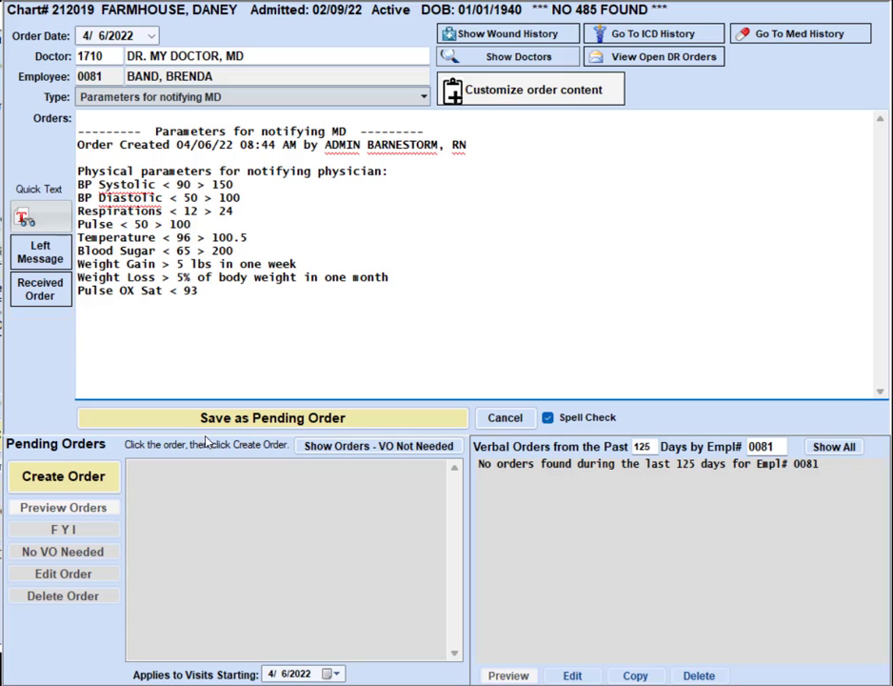
Save the parameters as a pending order and process that pending order as FYI
{"action": "left_click", "coordinate": [187, 424]}
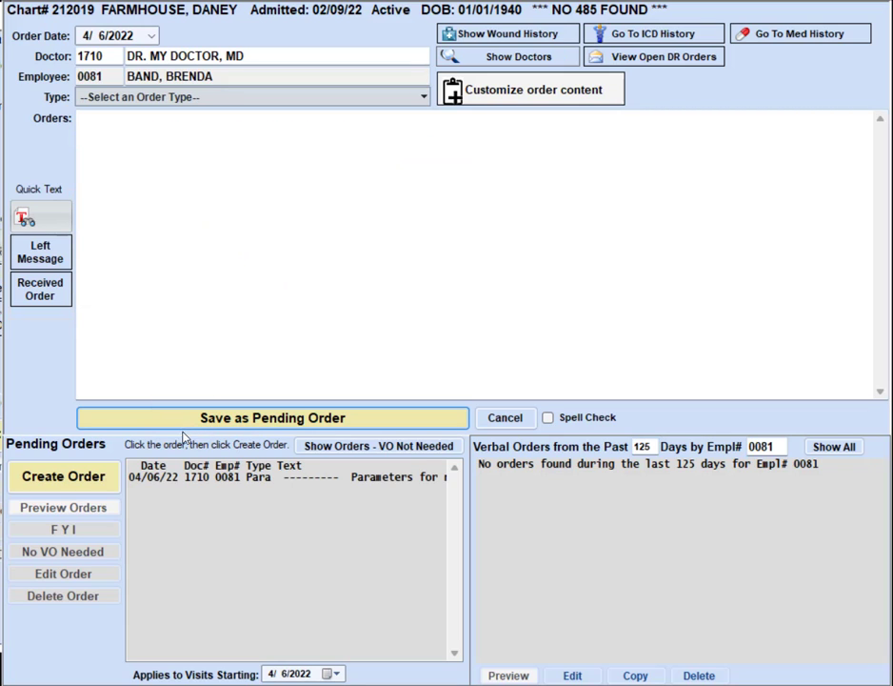
{"action": "left_click", "coordinate": [203, 479]}
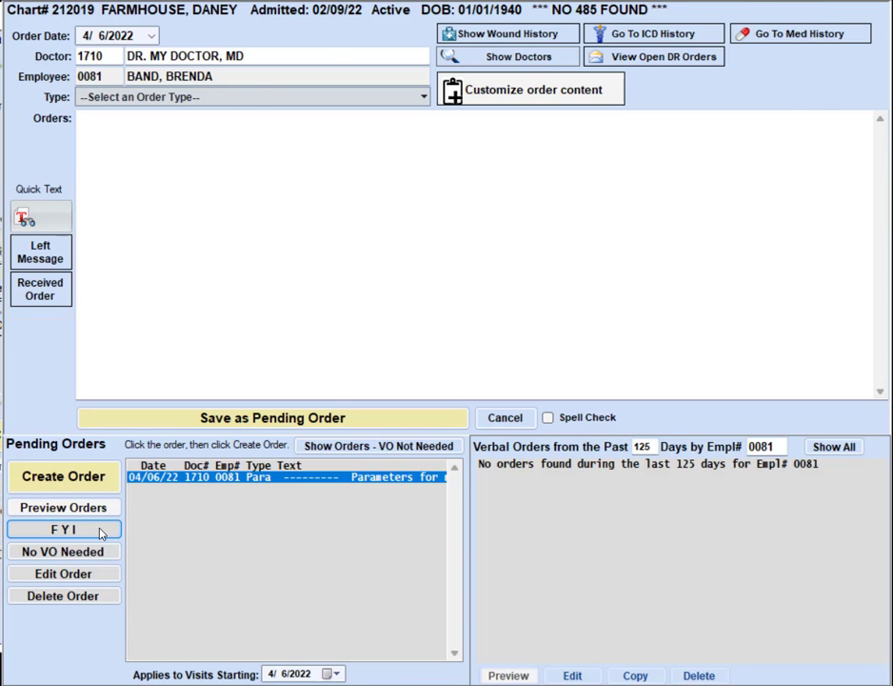
{"action": "left_click", "coordinate": [63, 530]}
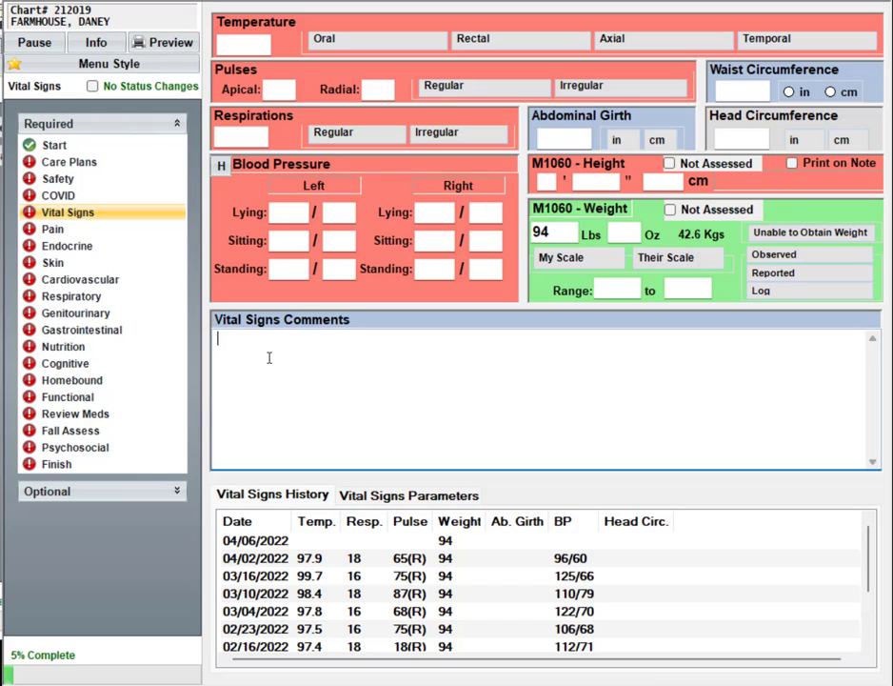
Display the vital signs parameters in the visit note and record an oral temperature of 97.7
{"action": "left_click", "coordinate": [369, 500]}
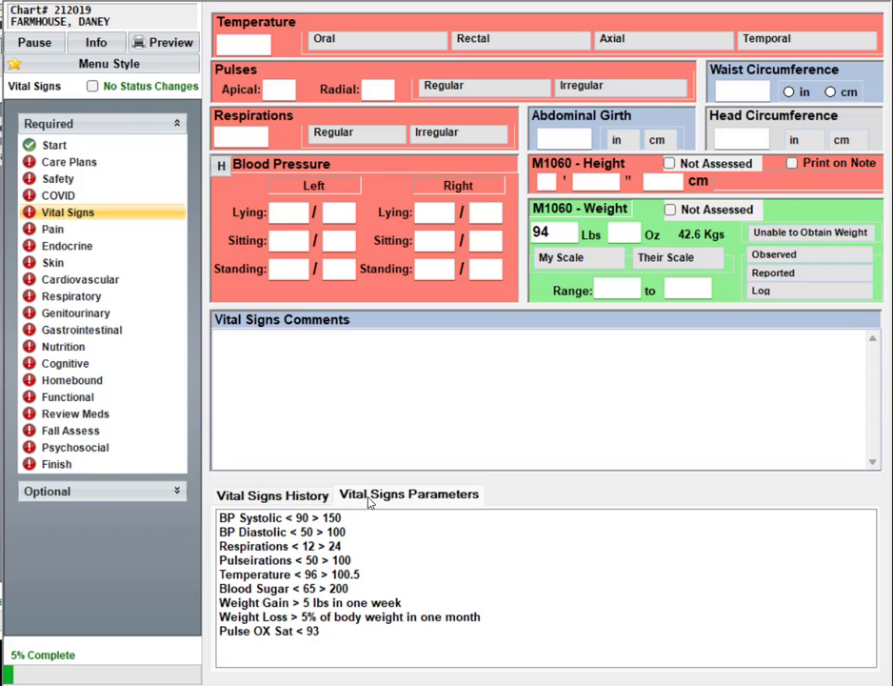
{"action": "key", "text": "Tab"}
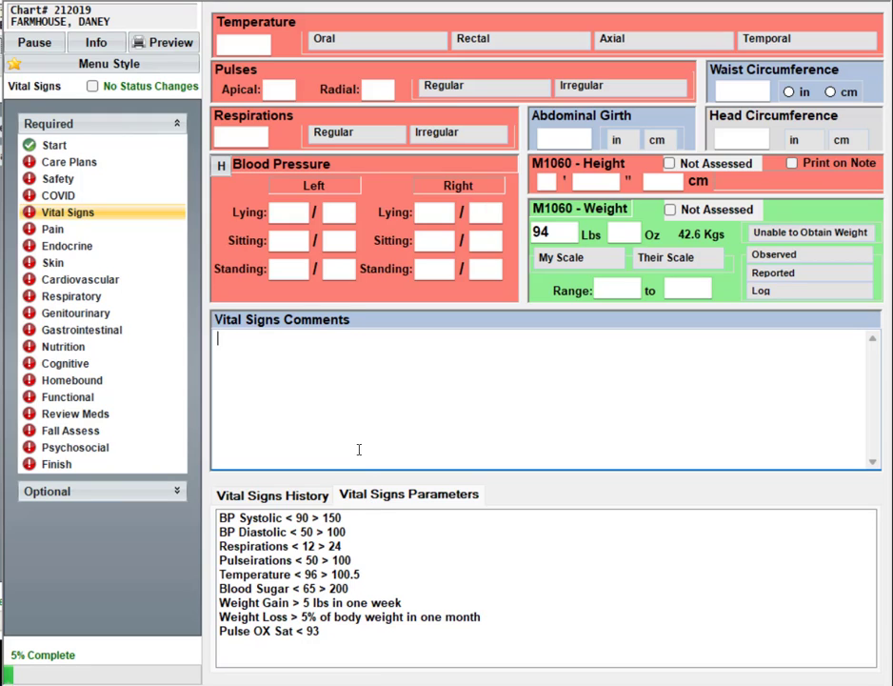
{"action": "left_click", "coordinate": [239, 44]}
{"action": "type", "text": "97.7"}
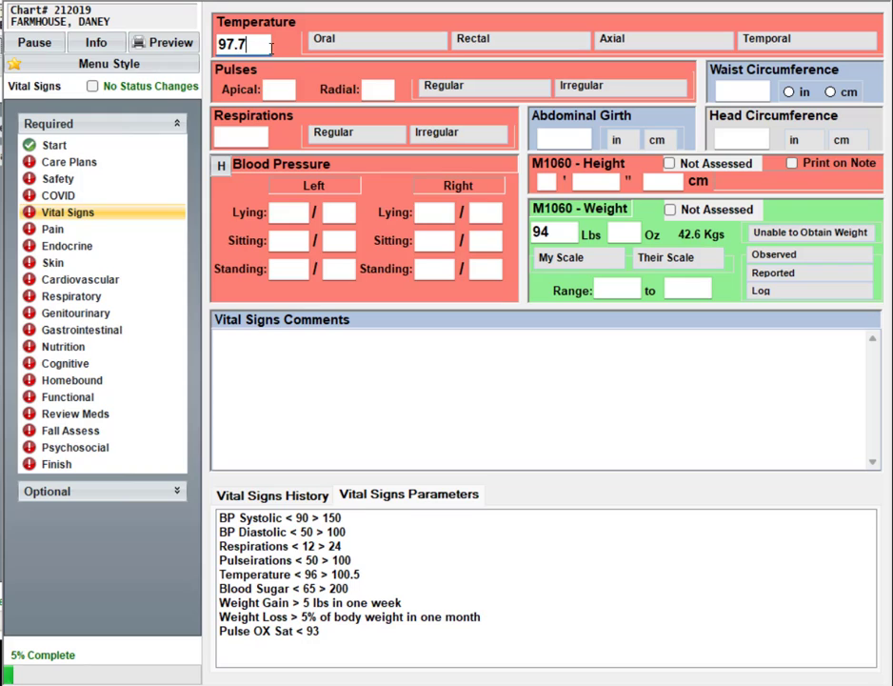
{"action": "left_click", "coordinate": [325, 46]}
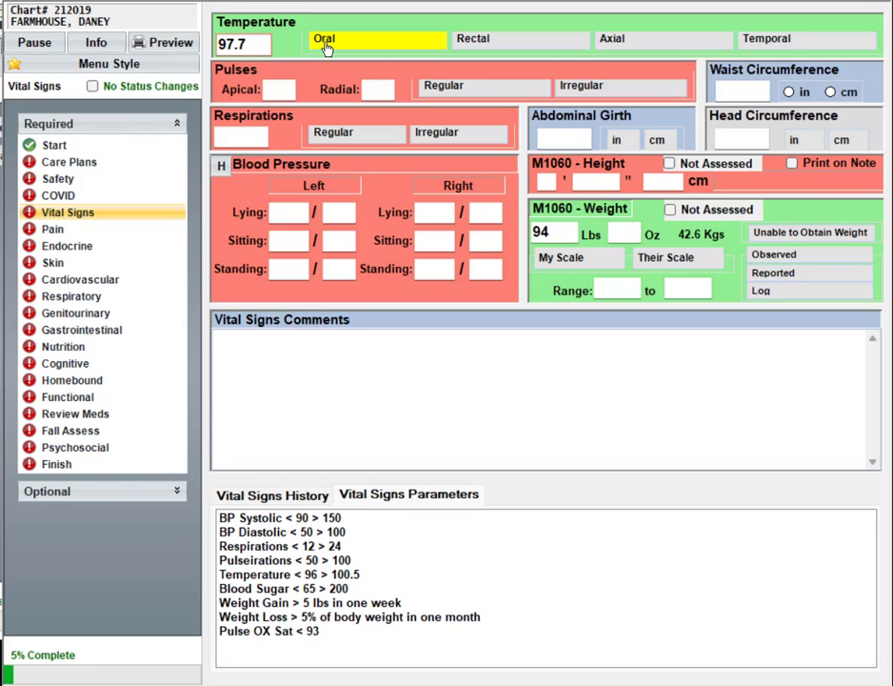
Record an irregular radial pulse of 49 and regular respirations of 16
{"action": "left_click", "coordinate": [371, 89]}
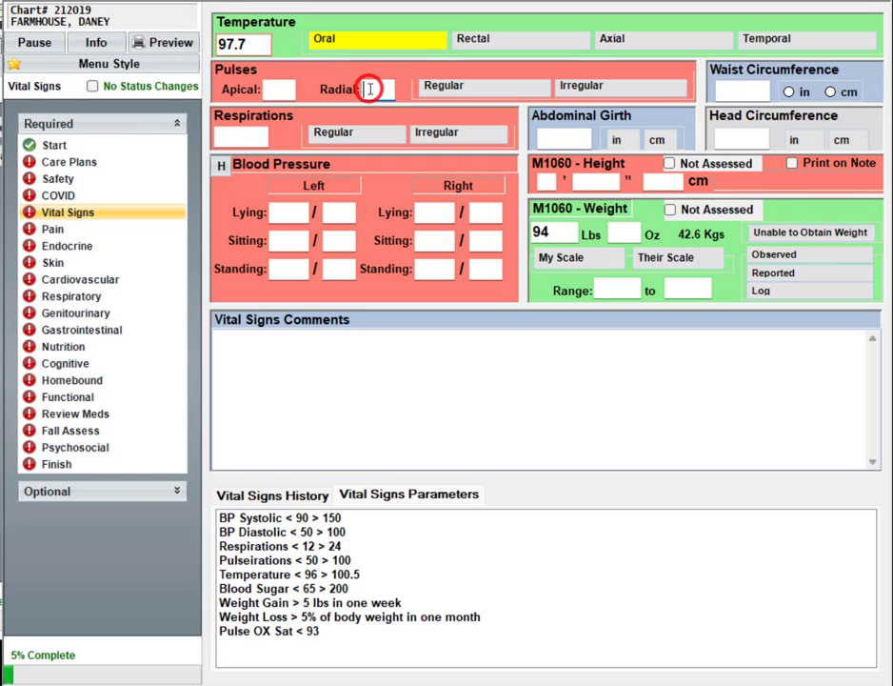
{"action": "type", "text": "49"}
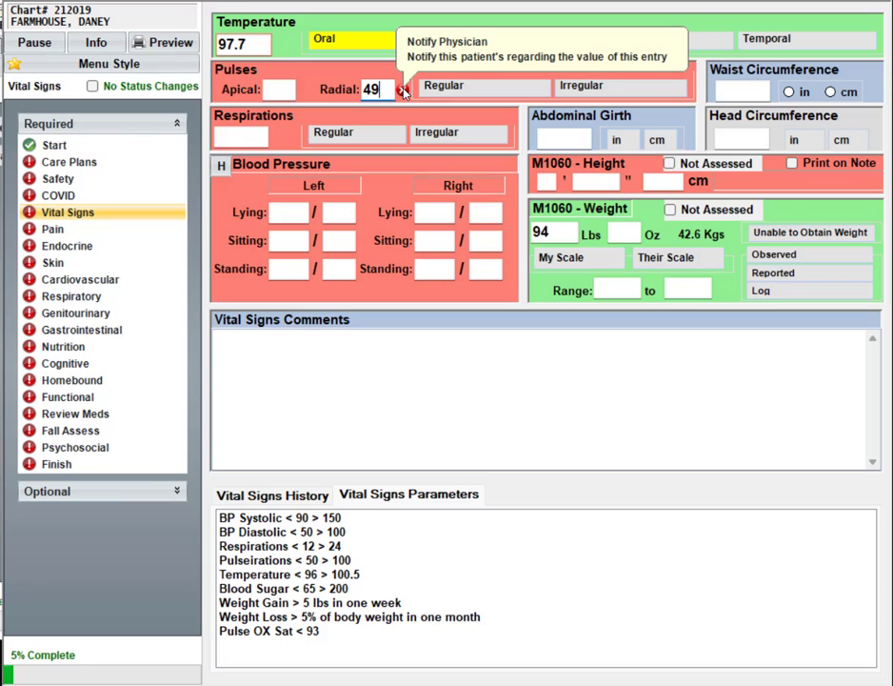
{"action": "left_click", "coordinate": [606, 88]}
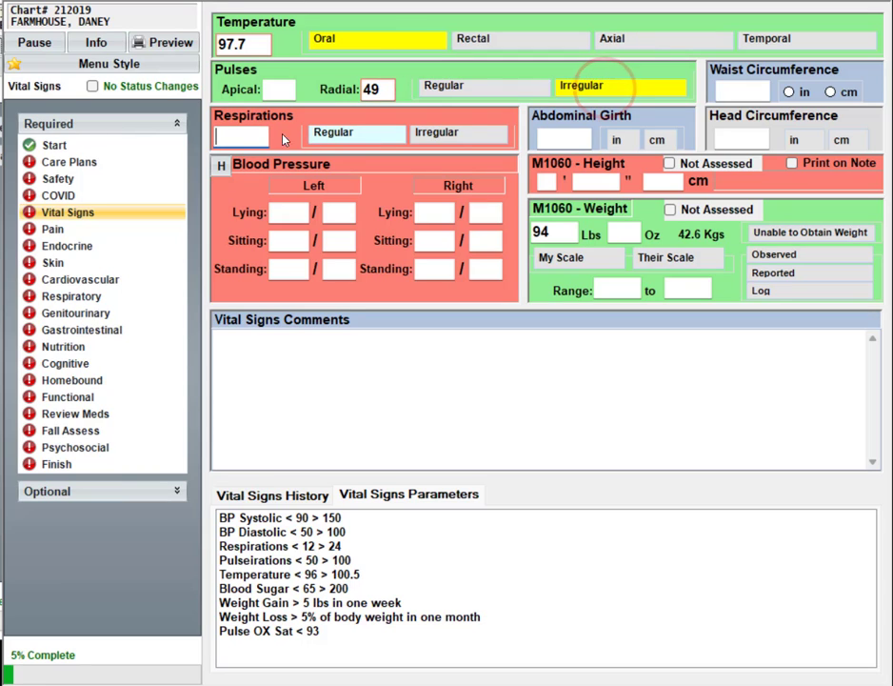
{"action": "left_click", "coordinate": [238, 134]}
{"action": "type", "text": "16"}
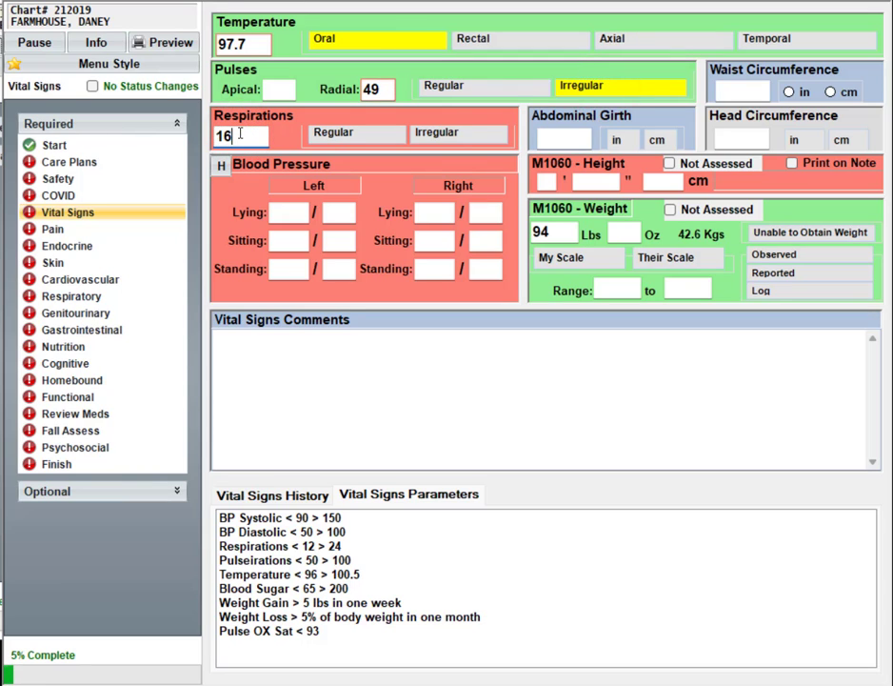
{"action": "left_click", "coordinate": [309, 137]}
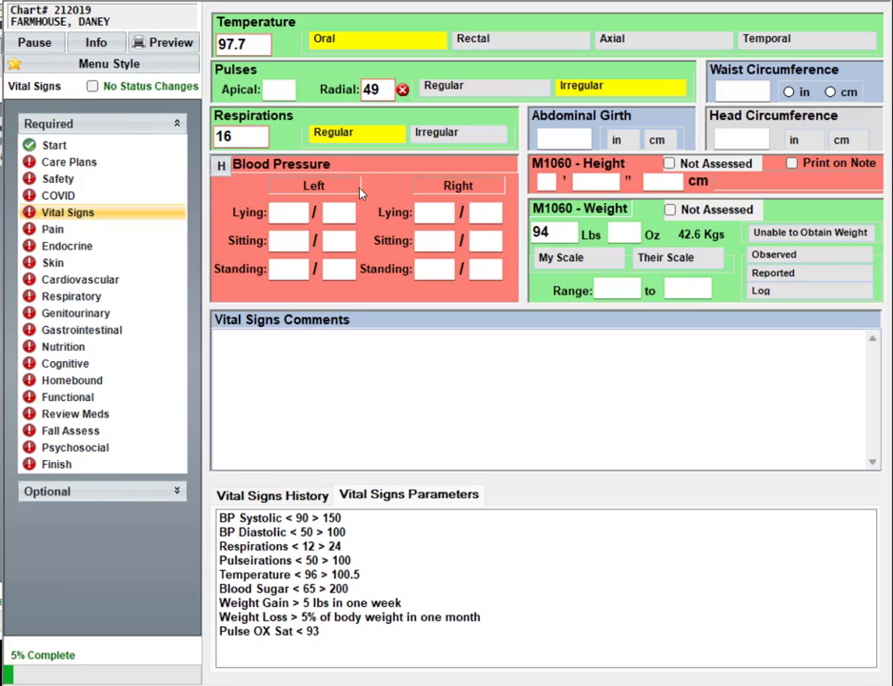
Enter the left-arm lying blood pressure as 112/64
{"action": "left_click", "coordinate": [295, 211]}
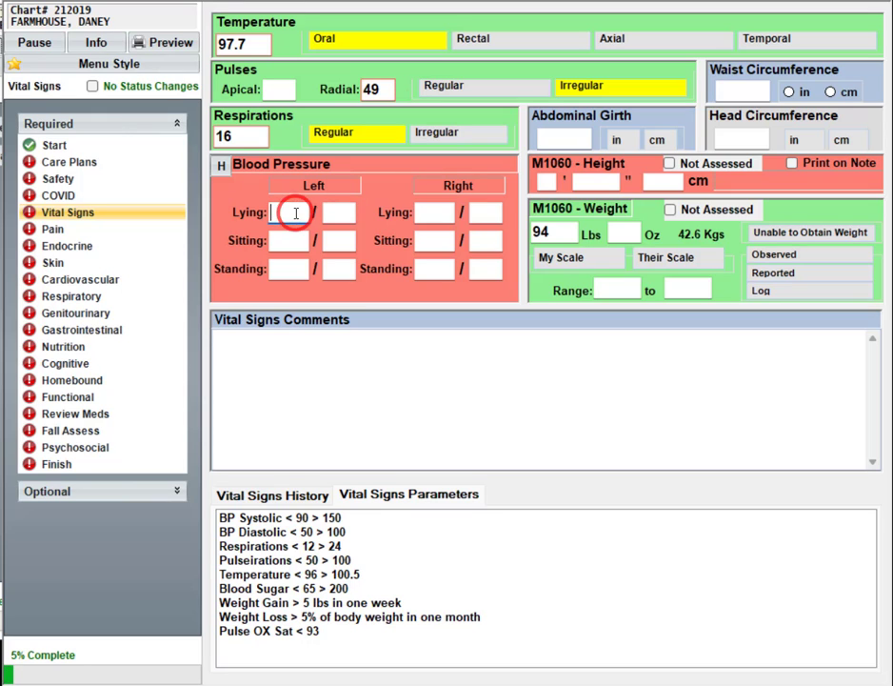
{"action": "type", "text": "112"}
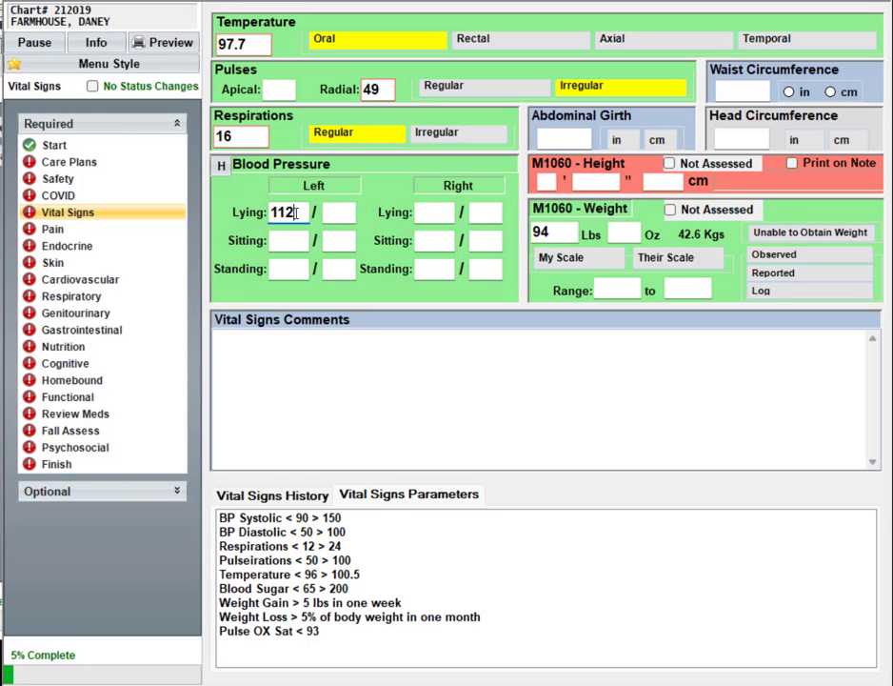
{"action": "key", "text": "Tab"}
{"action": "type", "text": "64"}
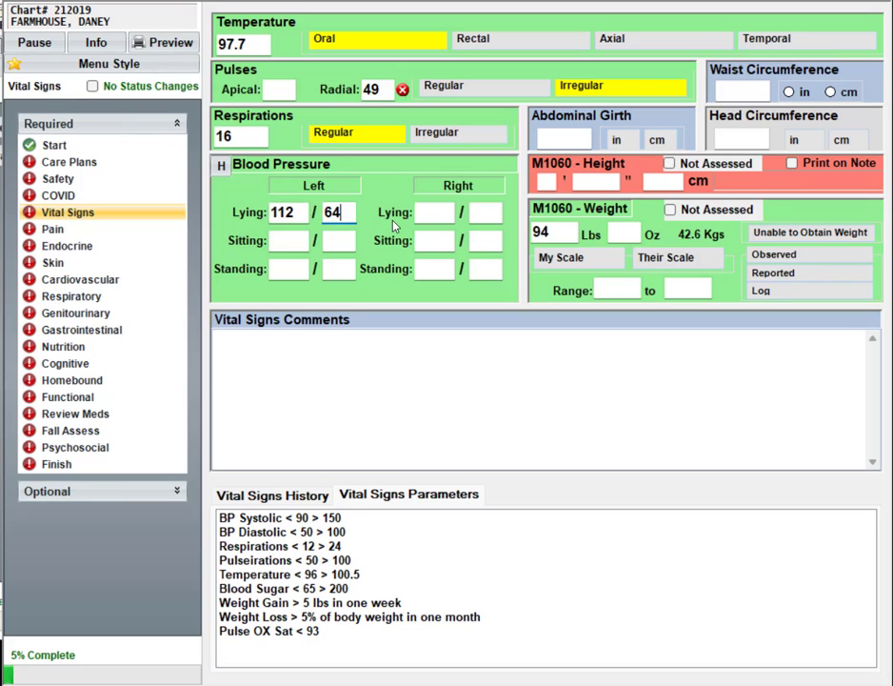
Mark the height as not assessed, and the weight as unable to obtain and not assessed
{"action": "left_click", "coordinate": [670, 165]}
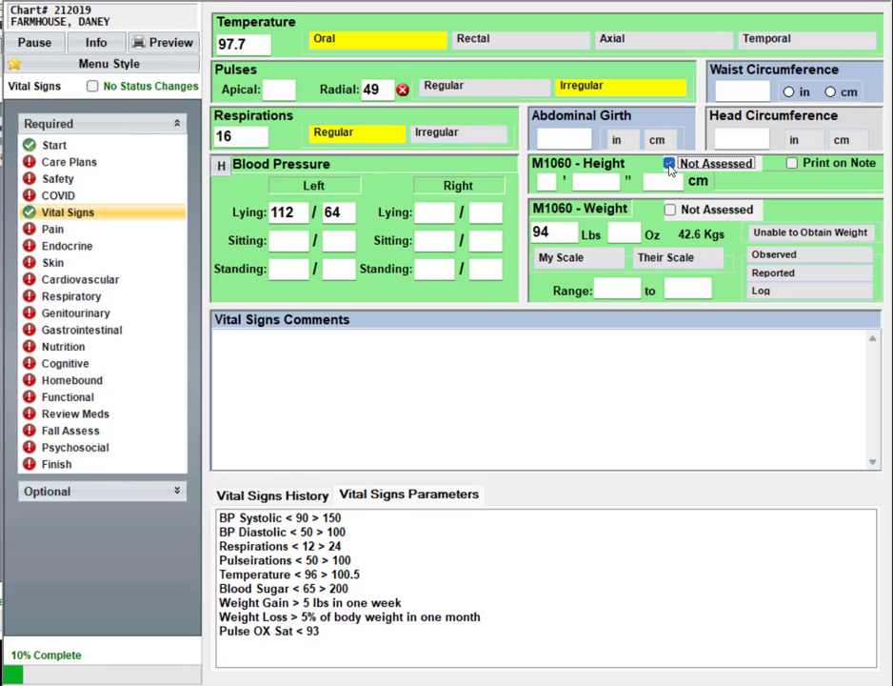
{"action": "left_click", "coordinate": [807, 235]}
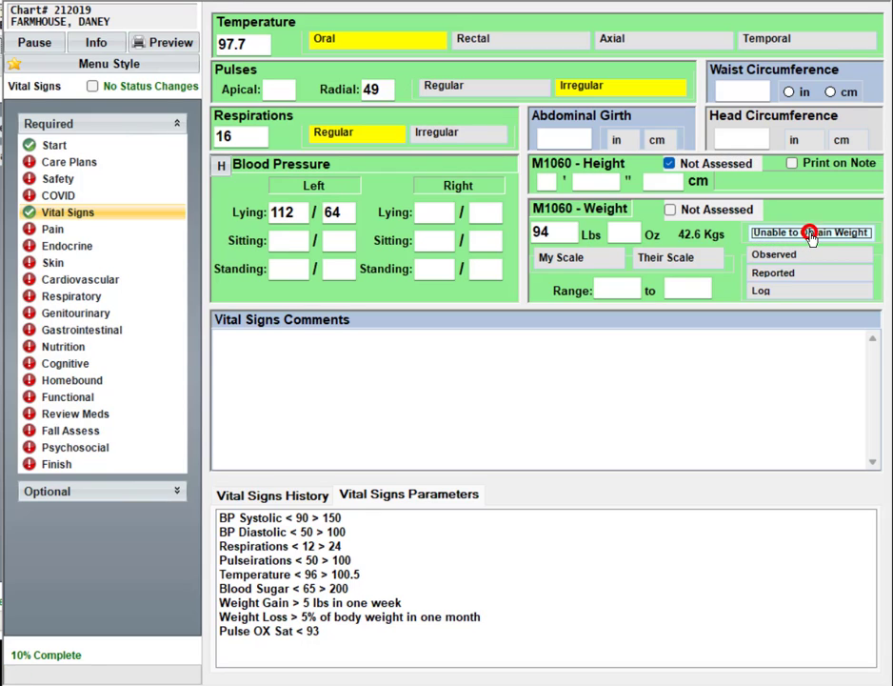
{"action": "left_click", "coordinate": [669, 209]}
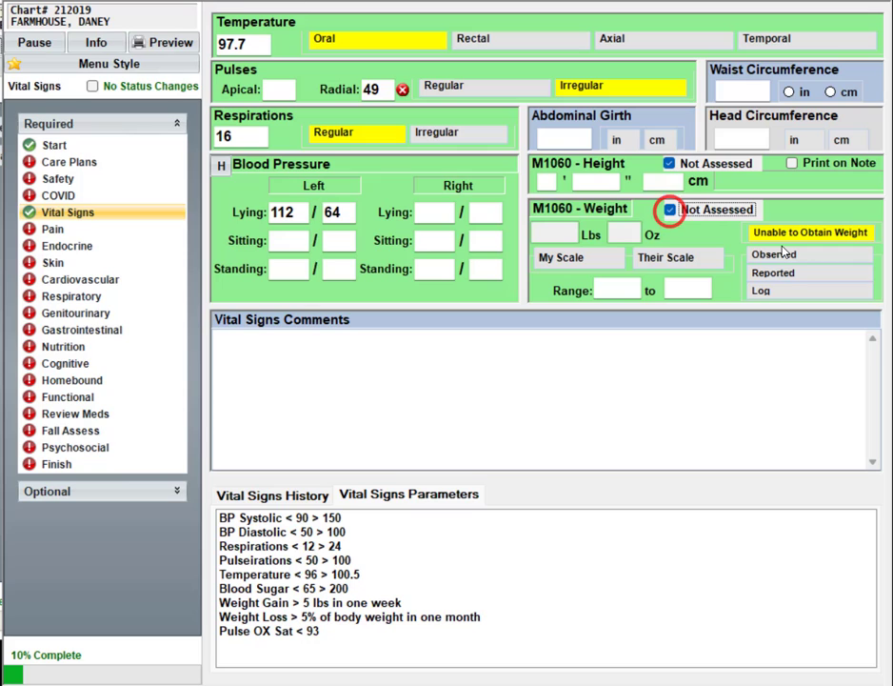
Enter "VS Comments her" as the vital signs comment
{"action": "left_click", "coordinate": [393, 352]}
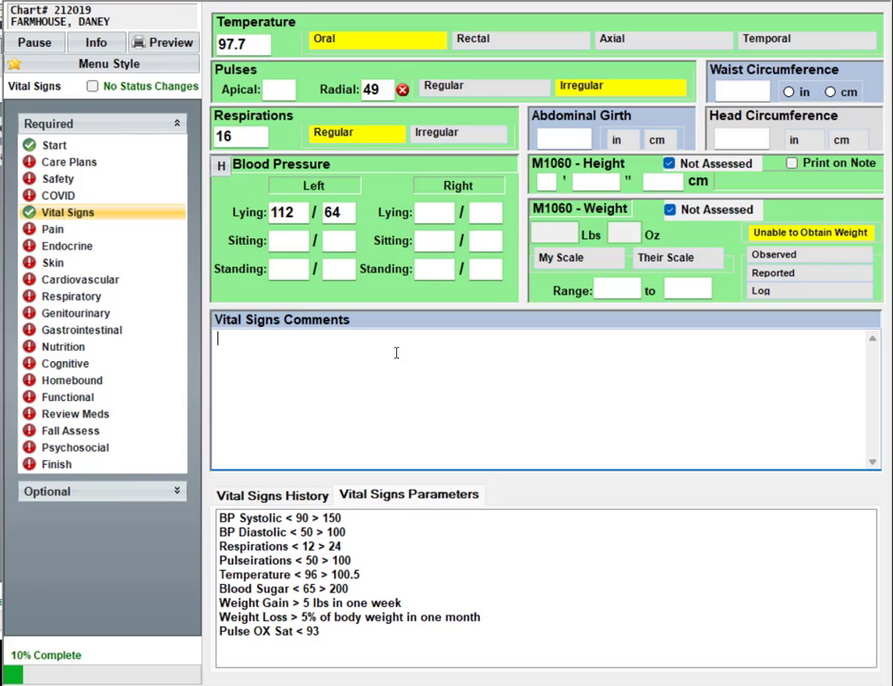
{"action": "type", "text": "VS"}
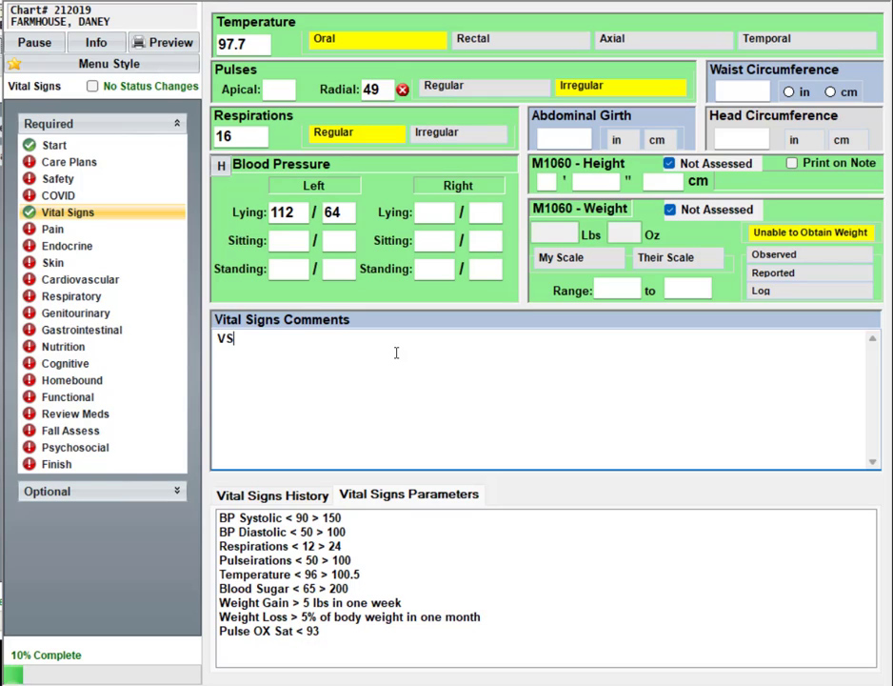
{"action": "type", "text": " Comments her"}
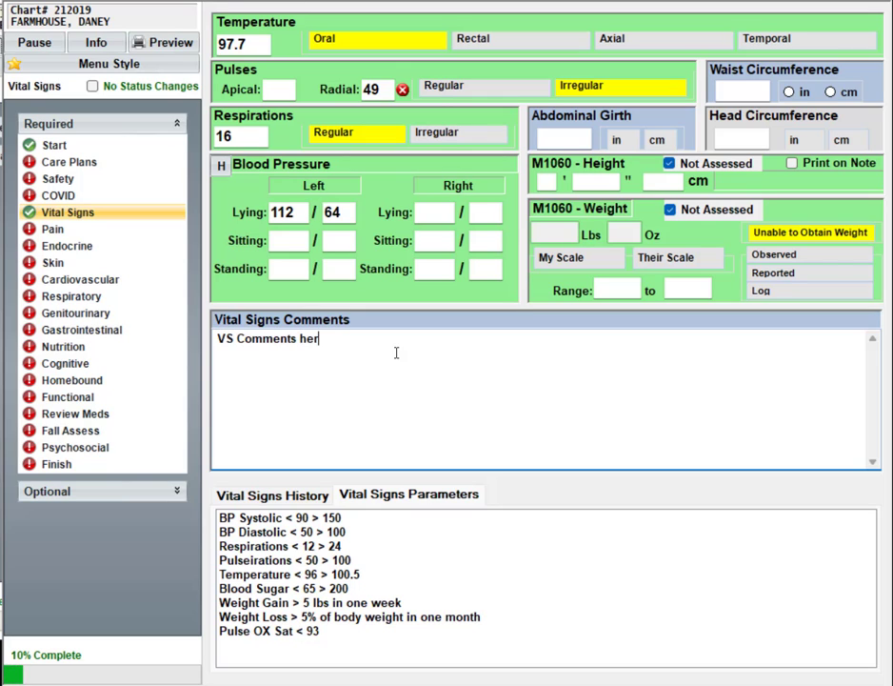